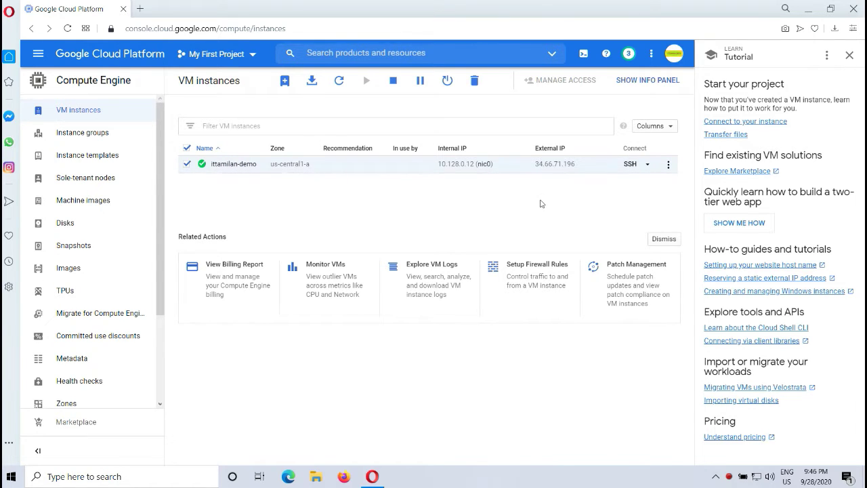
Step: Open the details of the ittamilan-demo VM instance and review its machine type, network interfaces and boot disk
click(233, 164)
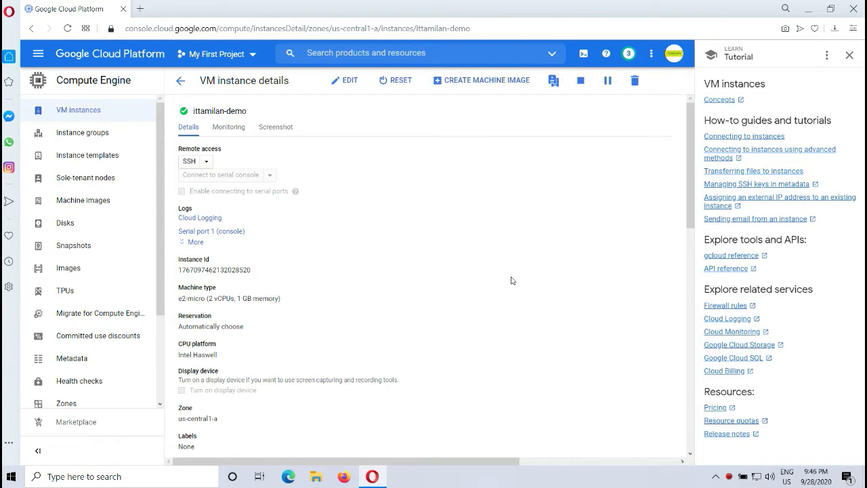
scroll(513, 281, down, 1)
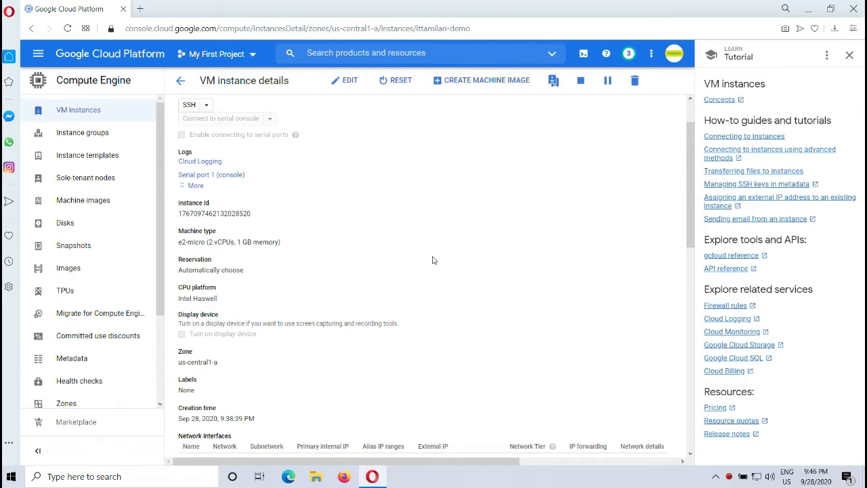
scroll(433, 260, down, 3)
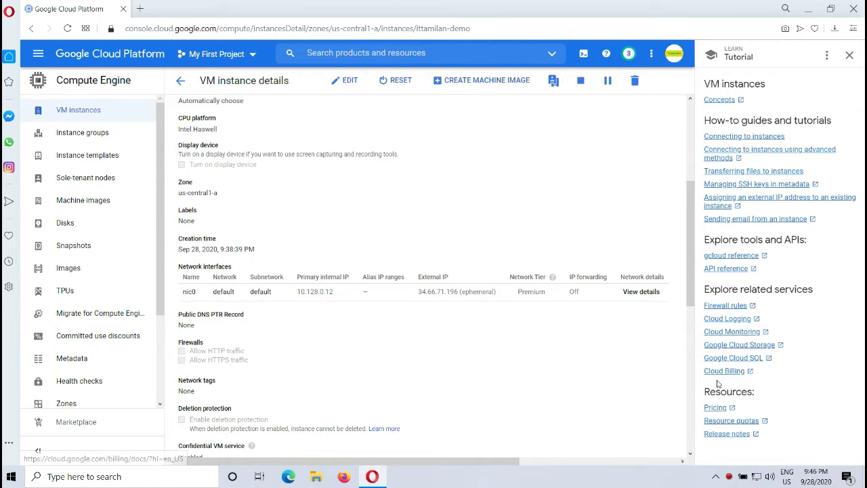
scroll(470, 354, down, 2)
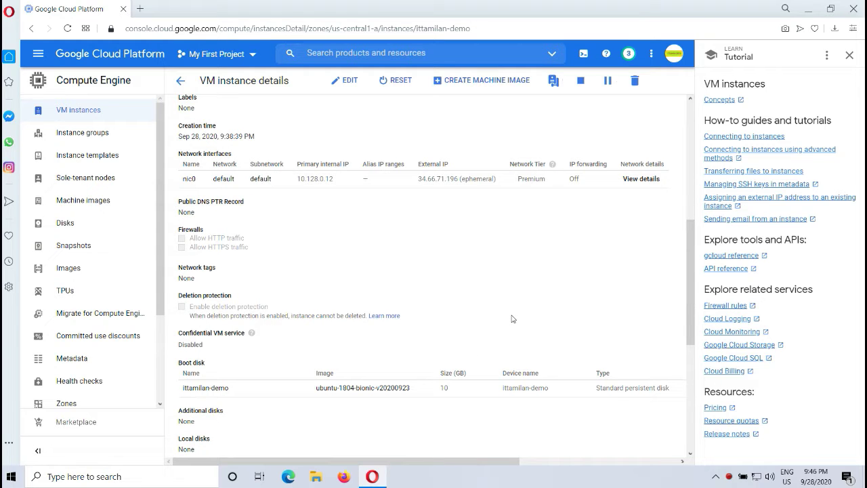
scroll(369, 385, down, 2)
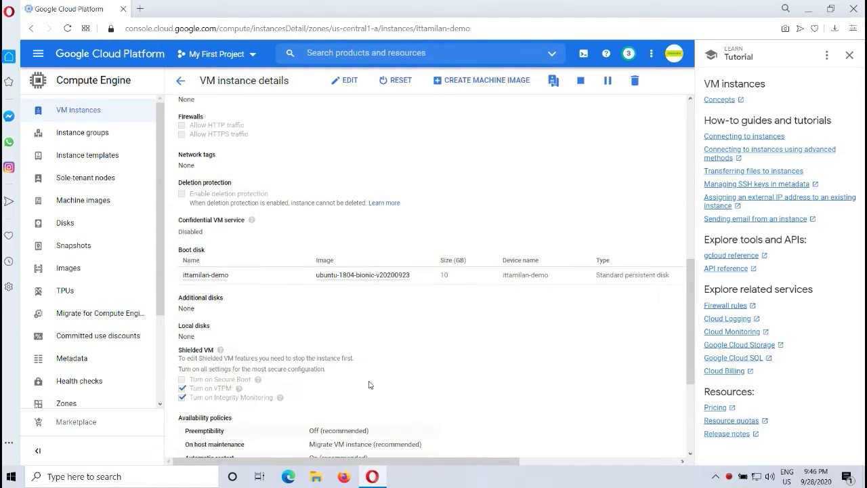
scroll(394, 332, up, 10)
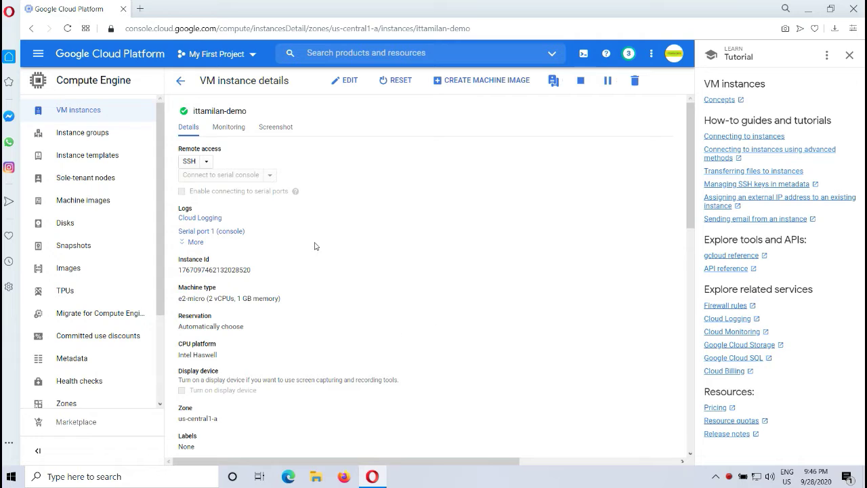
Step: Open an SSH session to the instance in a browser window and reposition that window over the console
click(206, 163)
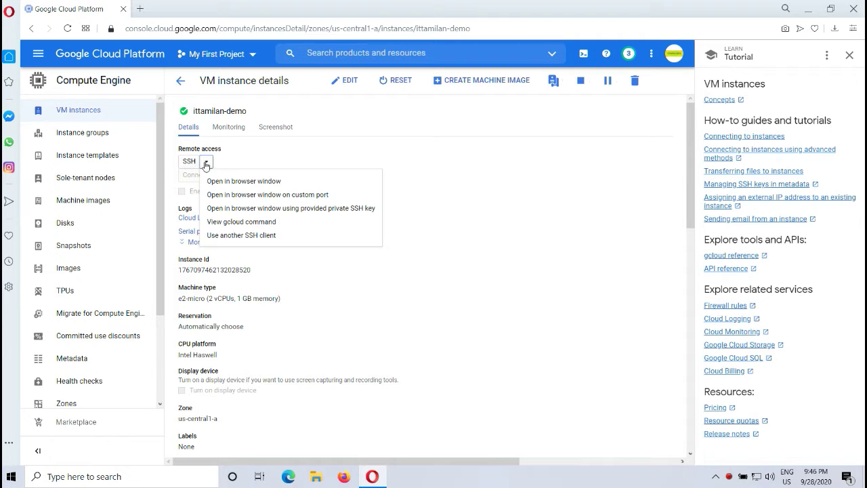
click(246, 181)
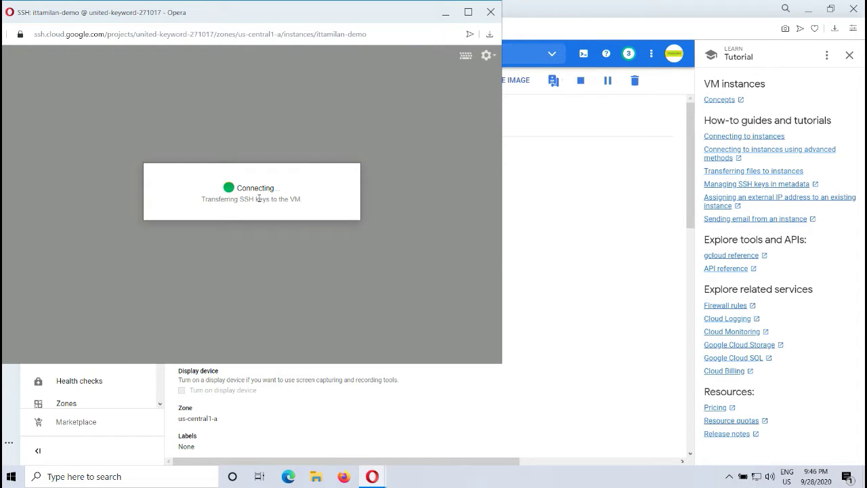
drag(231, 25, 462, 74)
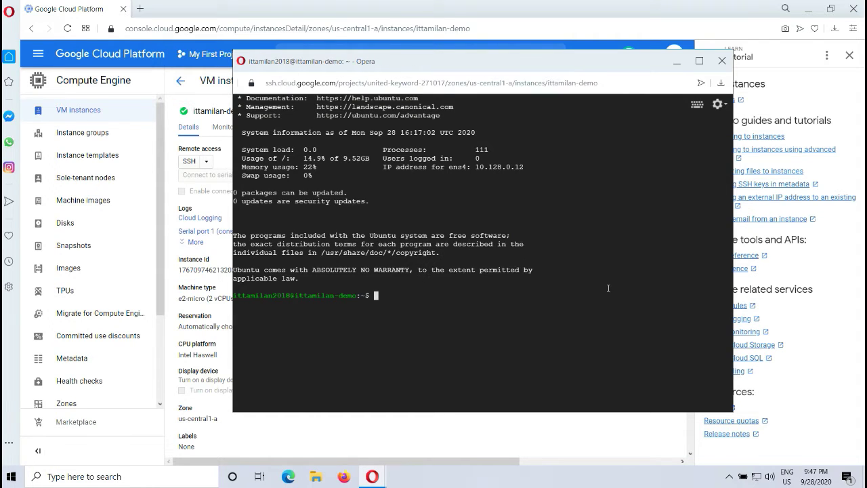
Step: Switch to the root user with sudo su and clear the terminal
text(sudo su)
key(Return)
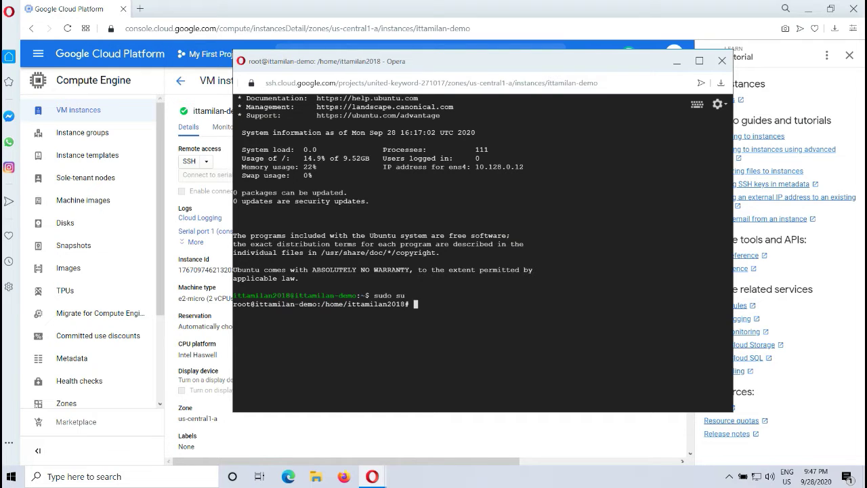
text(clear)
key(Return)
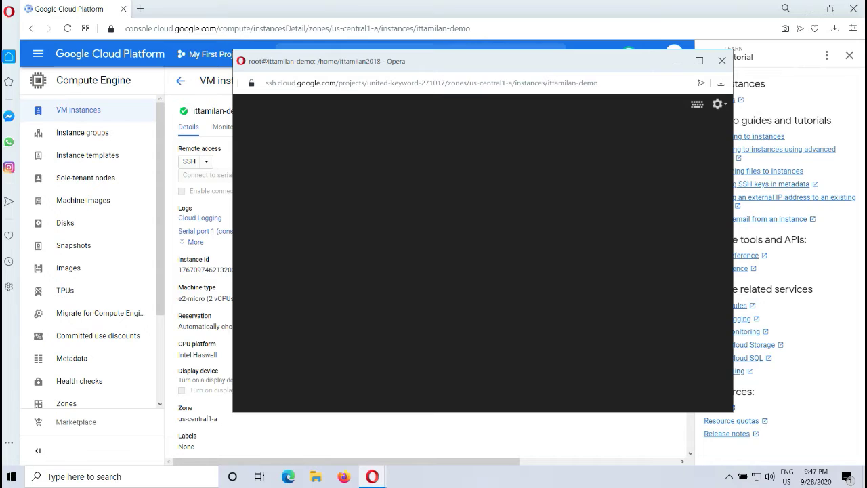
Step: Check the VM's disk usage with df -H and its memory with free, highlighting the total memory figure
text(df -H)
key(Return)
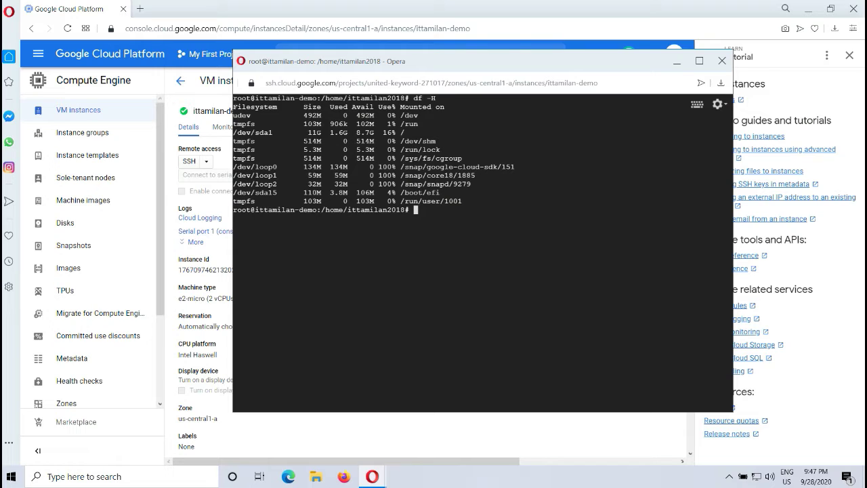
text(free)
key(Return)
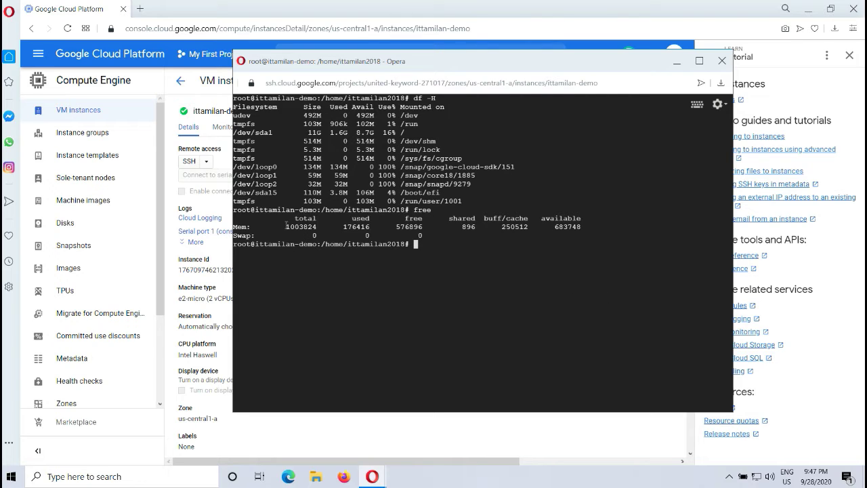
drag(286, 223, 322, 223)
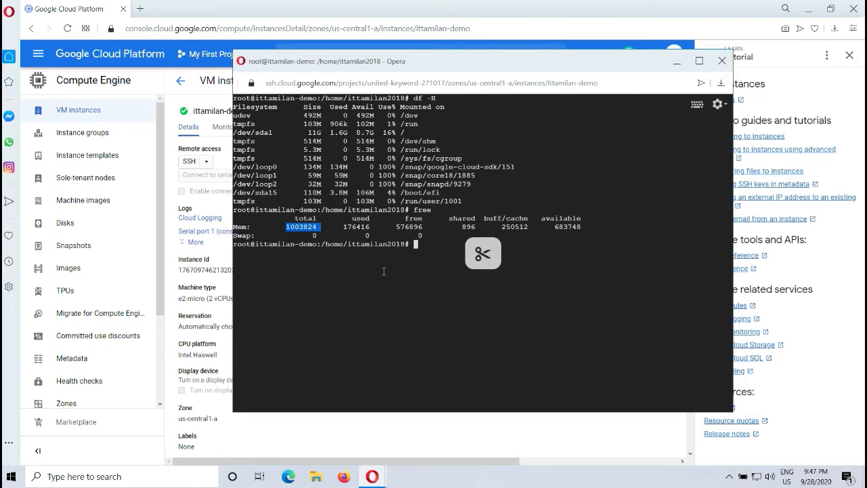
Step: Run top to check the total memory and running processes, highlight the memory total, and quit the monitor
text(top)
key(Return)
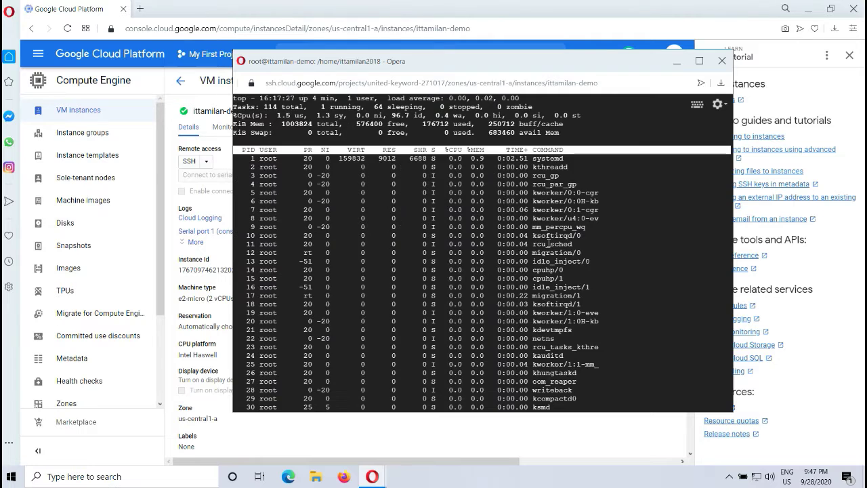
double_click(281, 124)
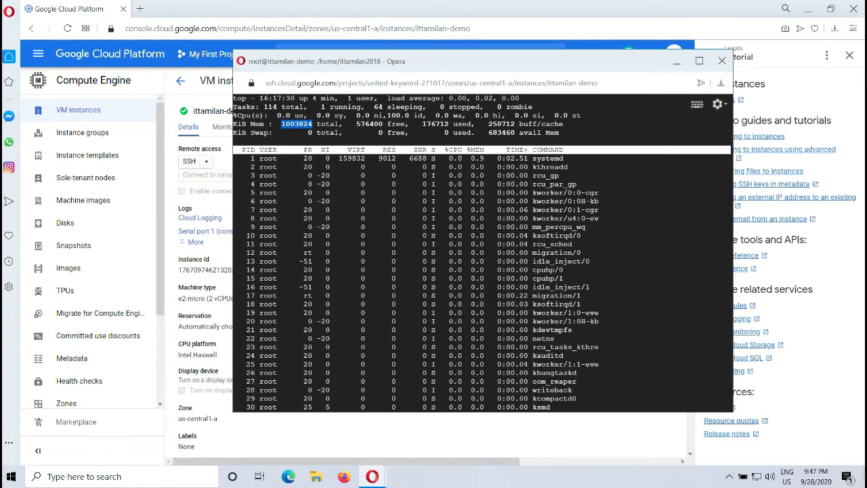
key(q)
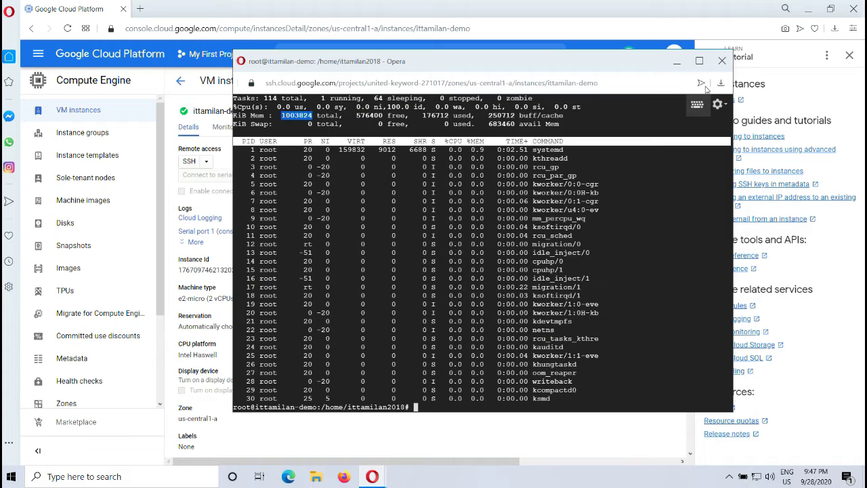
Step: Minimize the SSH window, stop the ittamilan-demo instance from the VM instances list, and refresh the list
click(676, 61)
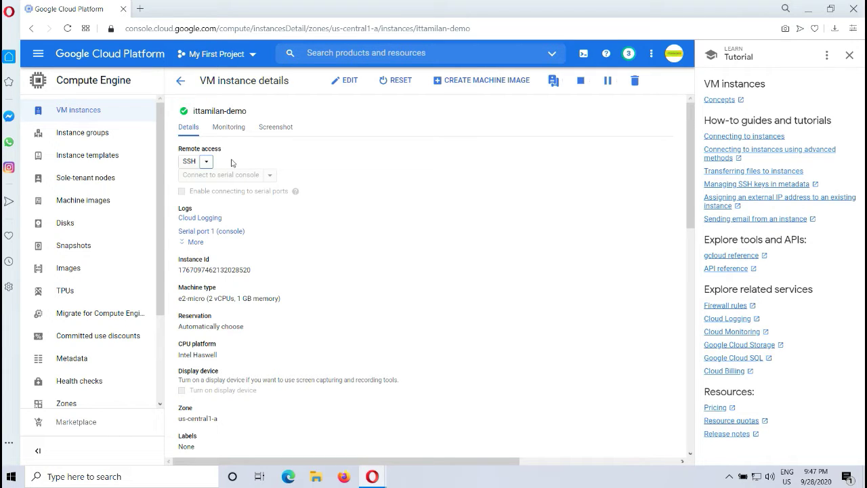
click(78, 110)
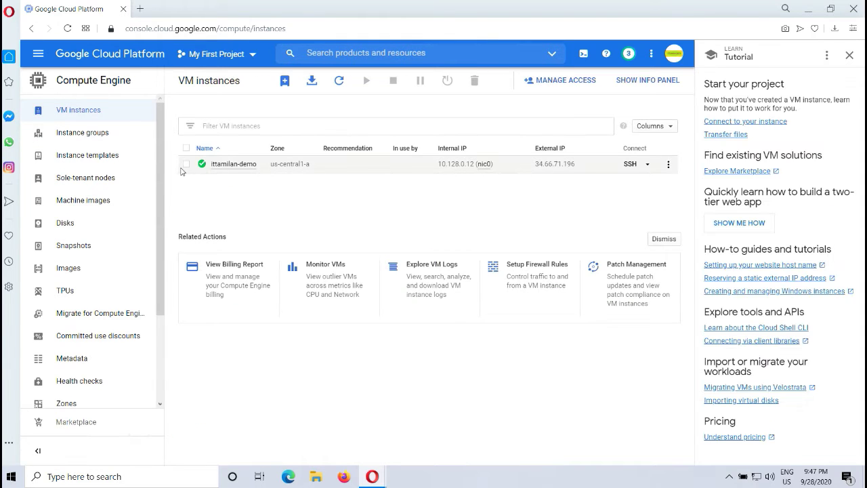
click(186, 164)
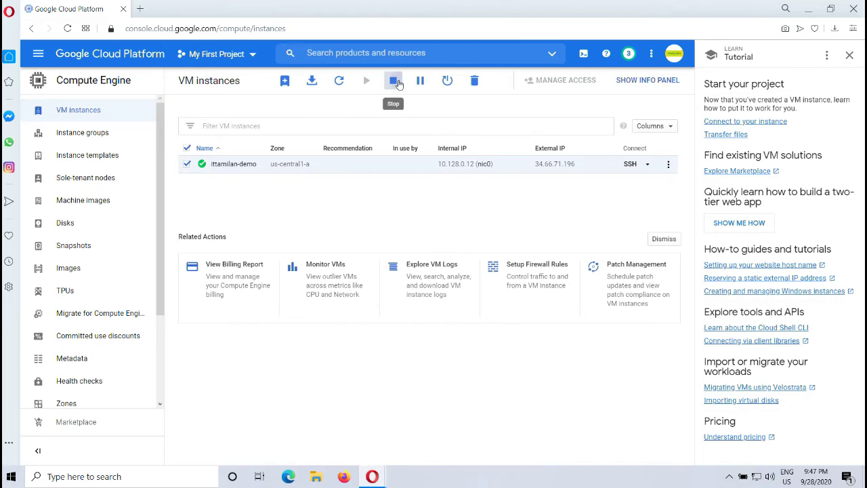
click(394, 80)
click(640, 296)
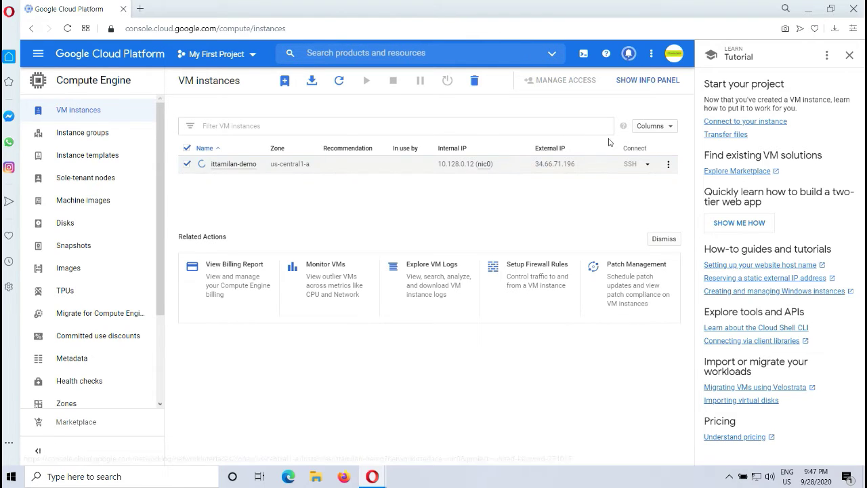
click(341, 82)
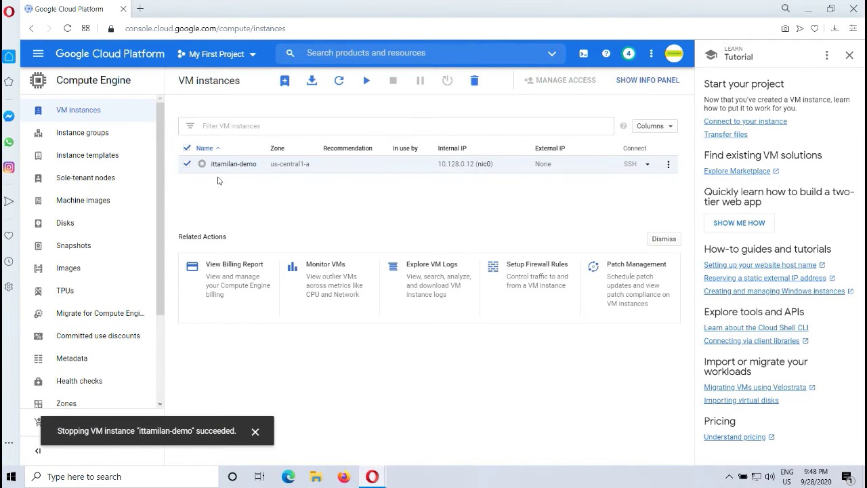
Step: Edit the stopped ittamilan-demo instance, set its machine type to e2-small (2 vCPU, 2 GB memory), and save
click(223, 170)
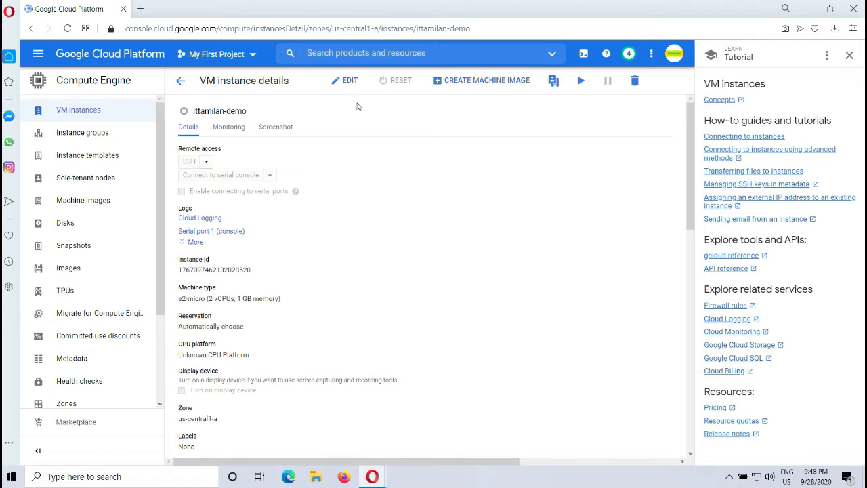
click(347, 84)
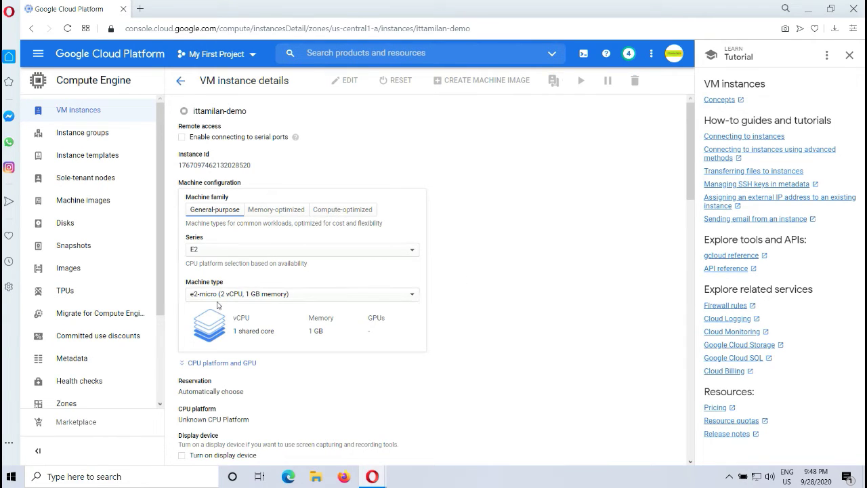
click(289, 294)
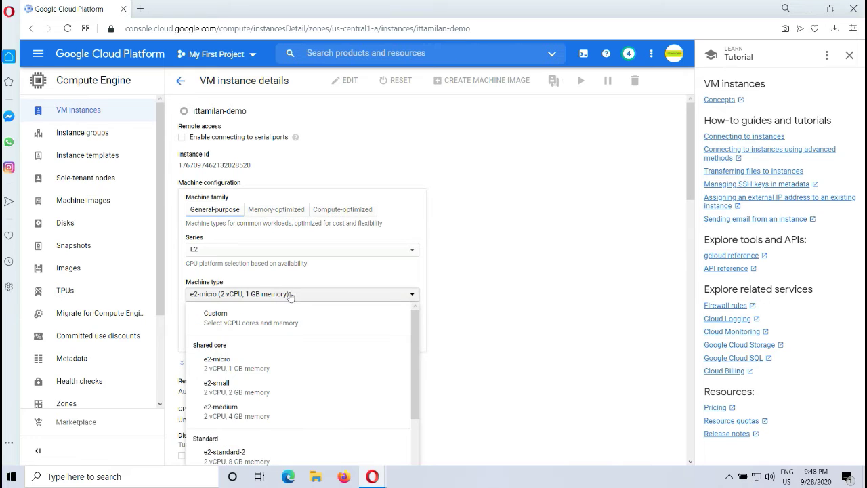
scroll(307, 366, down, 5)
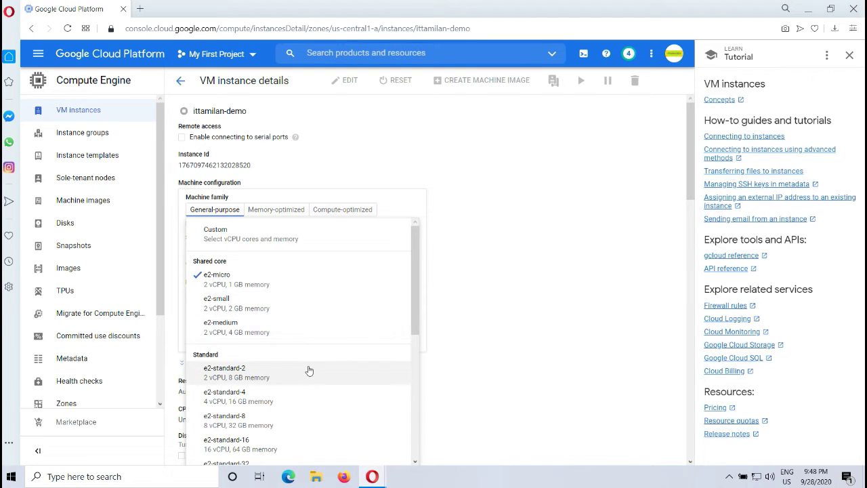
scroll(309, 370, up, 5)
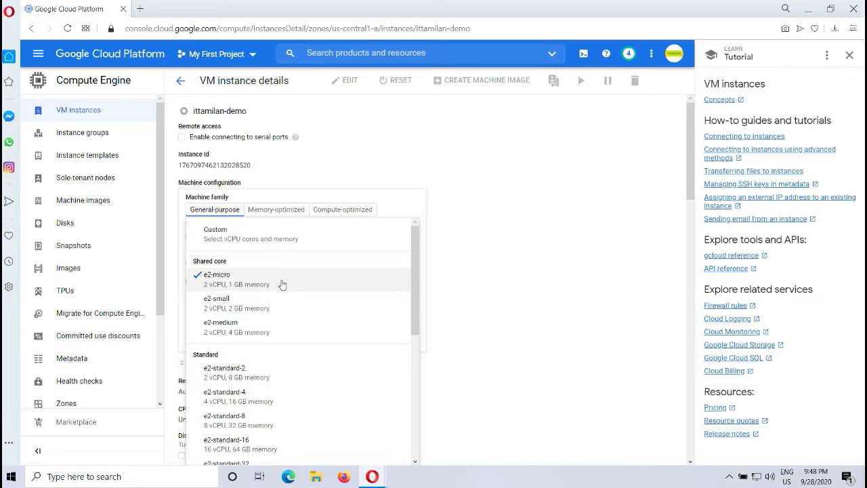
click(256, 304)
scroll(528, 285, down, 15)
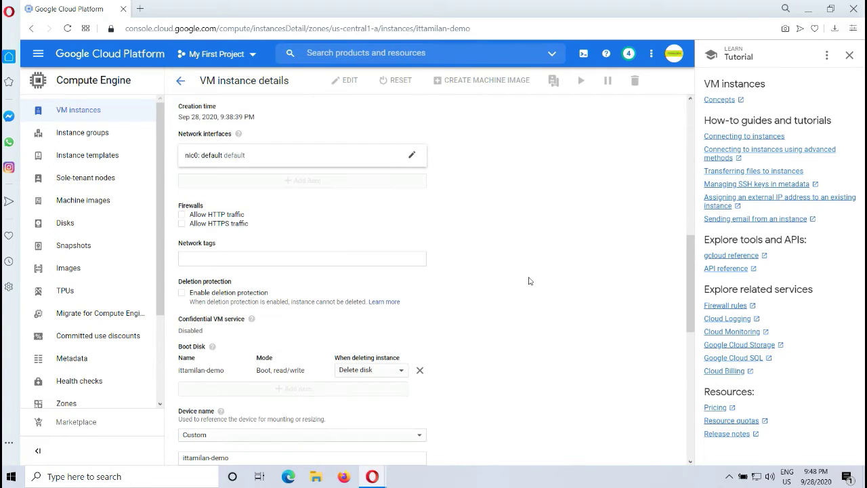
scroll(529, 294, down, 3)
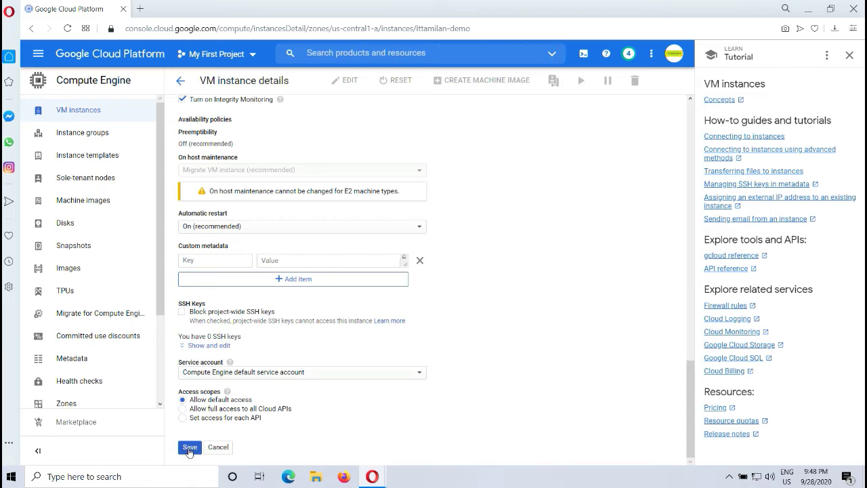
click(190, 448)
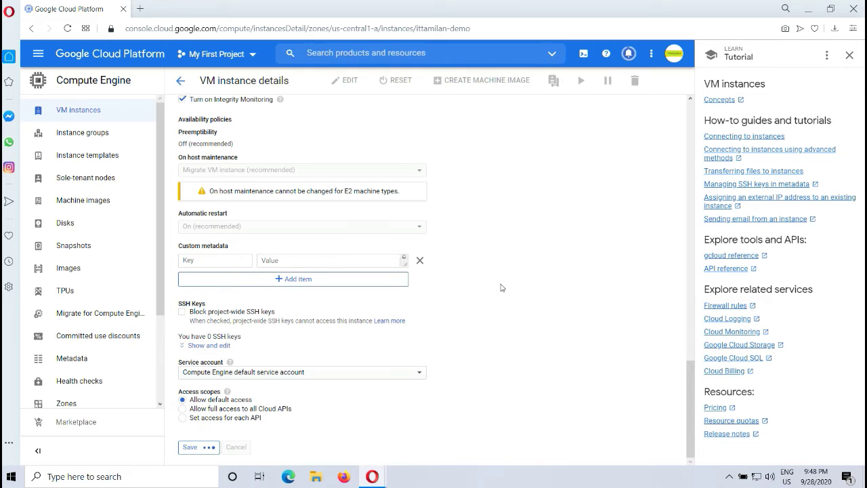
scroll(522, 265, up, 8)
scroll(540, 240, up, 5)
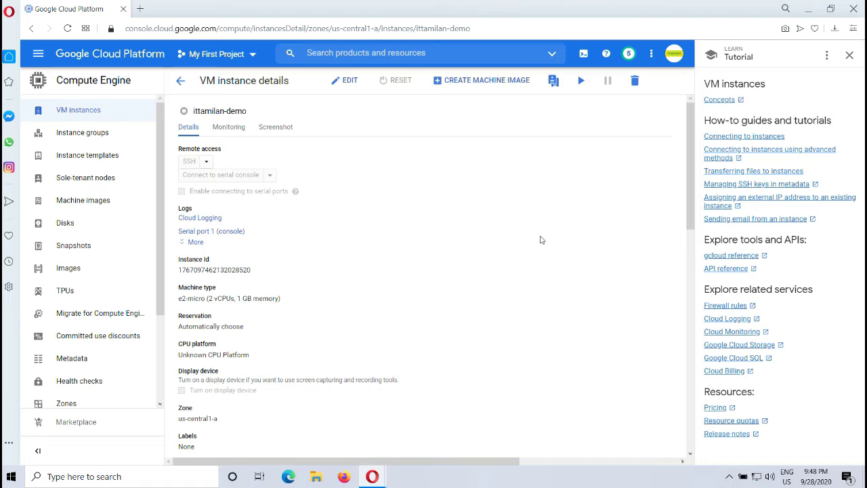
Step: Return to the VM instances list and start the ittamilan-demo instance
click(76, 110)
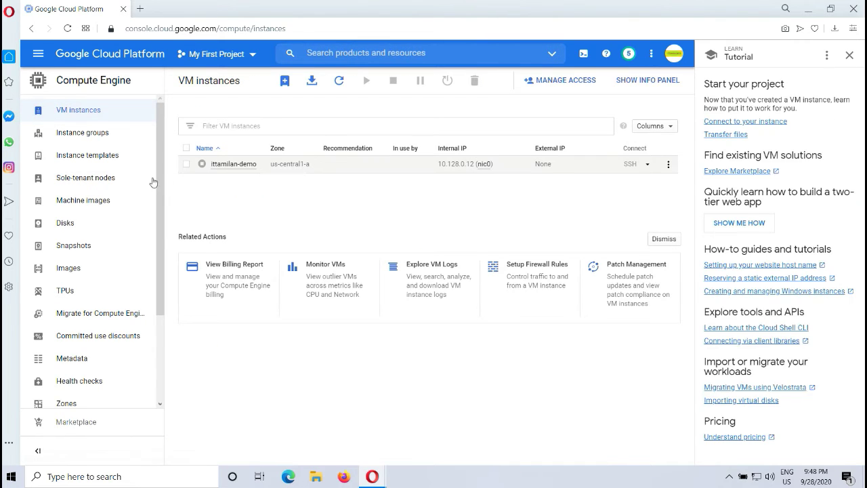
click(186, 163)
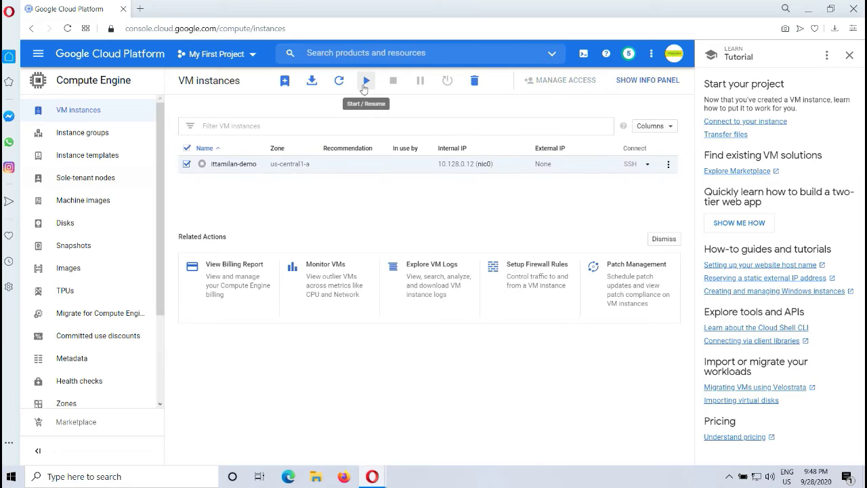
click(364, 87)
click(603, 297)
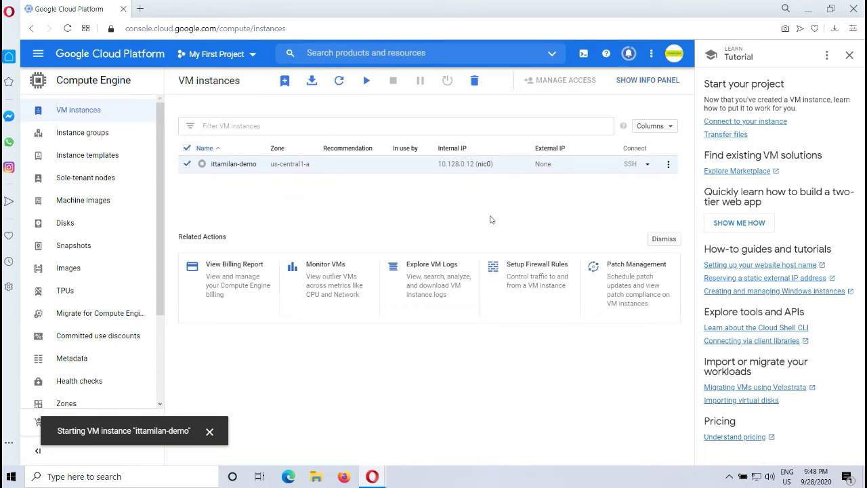
Step: Bring up the SSH window left from before the restart and close its disconnected session
mouse_move(374, 475)
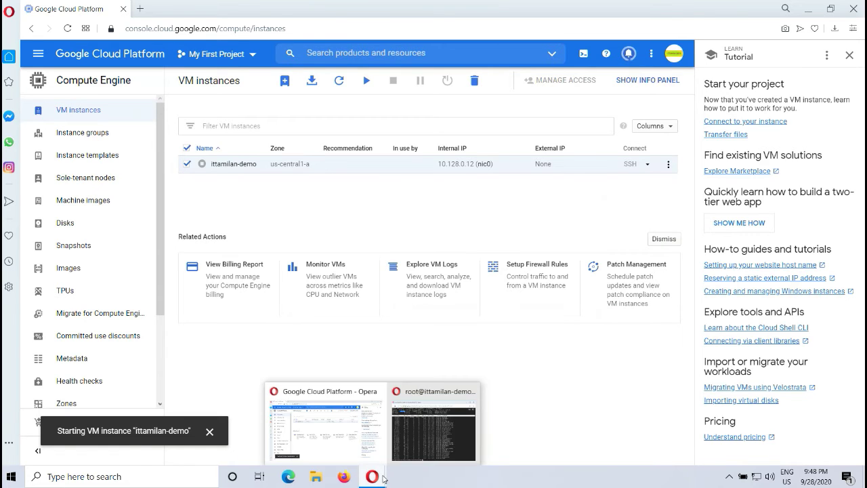
click(406, 426)
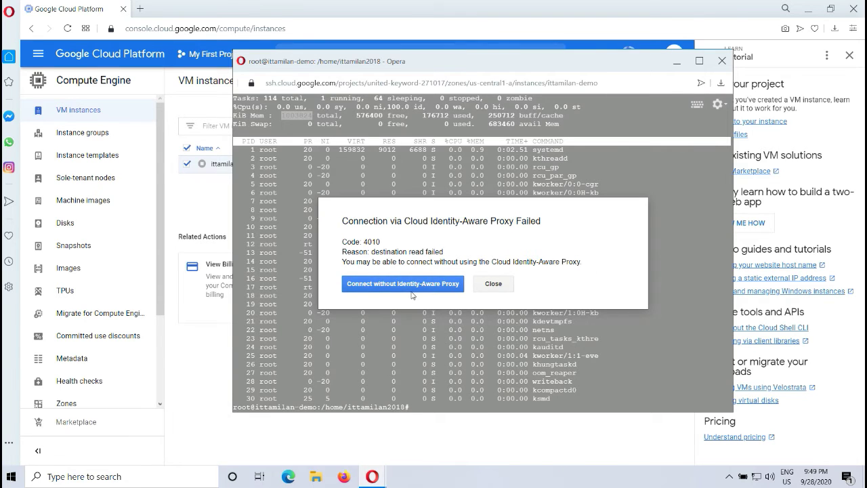
click(494, 283)
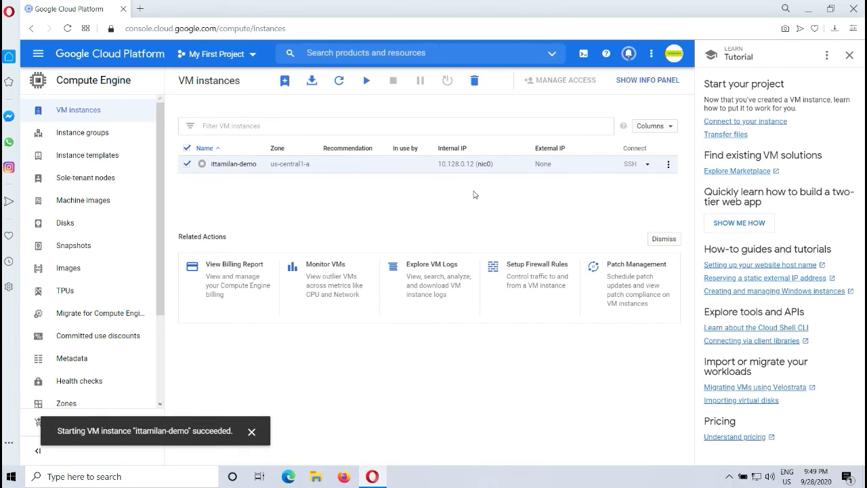
Step: Try to connect to the ittamilan-demo instance over SSH in a browser window, and close that session
click(647, 164)
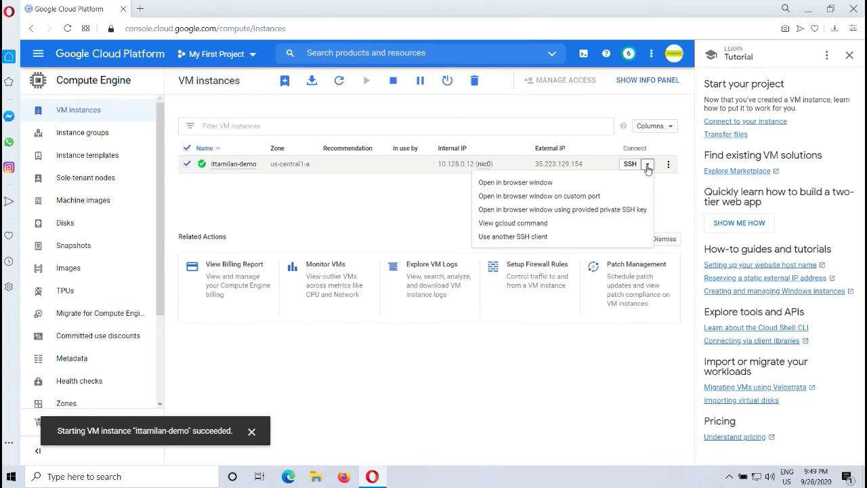
click(576, 182)
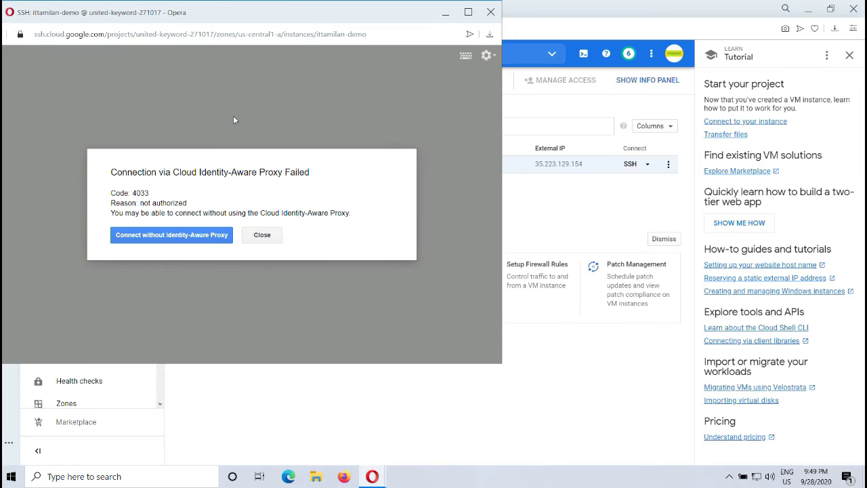
click(263, 237)
Step: Open a new browser-window SSH session to the ittamilan-demo instance and clear the terminal
click(647, 168)
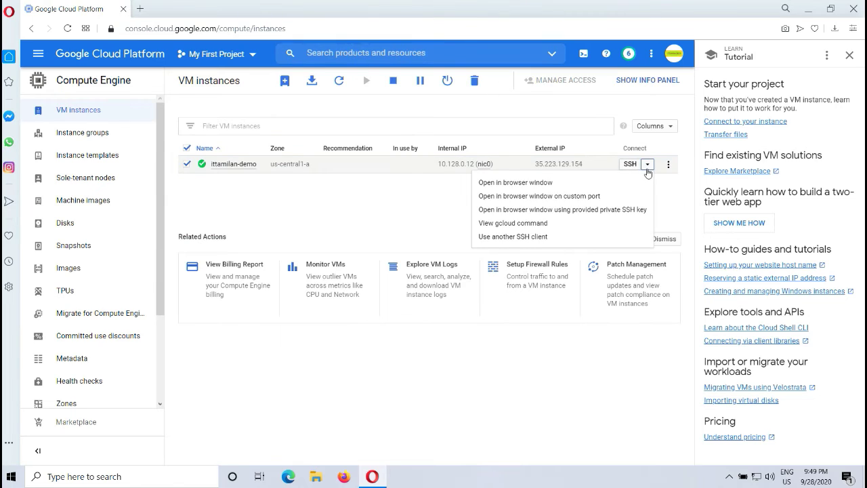
click(617, 189)
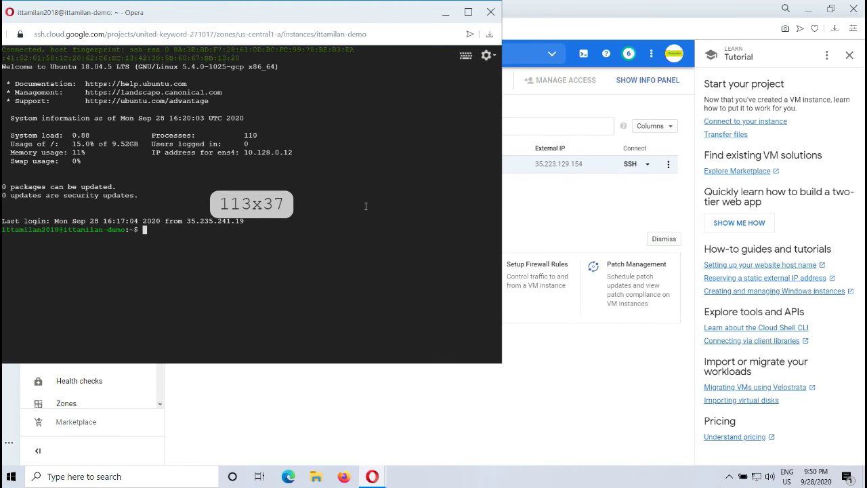
text(clear)
key(Return)
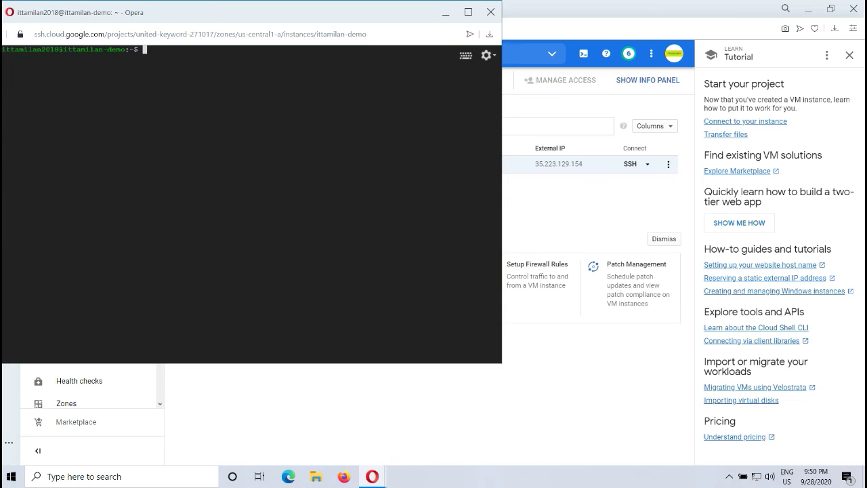
Step: Run free to check the resized instance's memory and highlight the memory total
text(free)
key(Return)
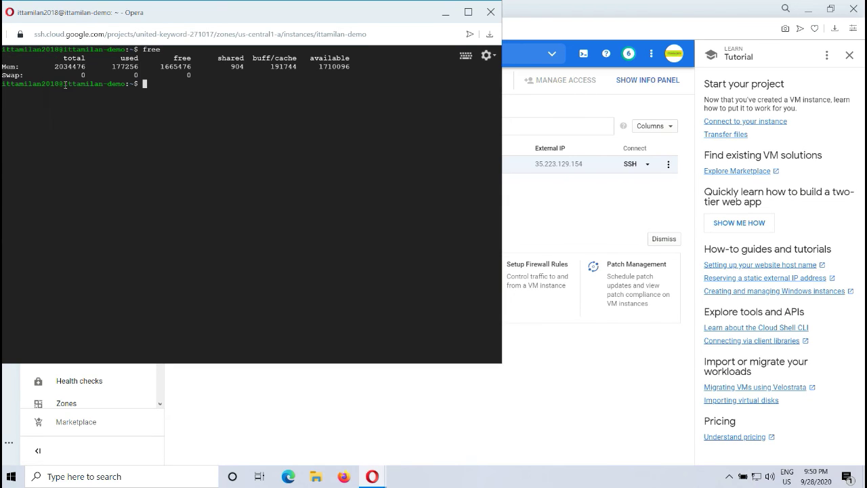
drag(56, 65, 85, 66)
click(188, 97)
Step: Run top, highlight the total memory figure, and move the SSH window to the middle of the screen
text(top)
key(Return)
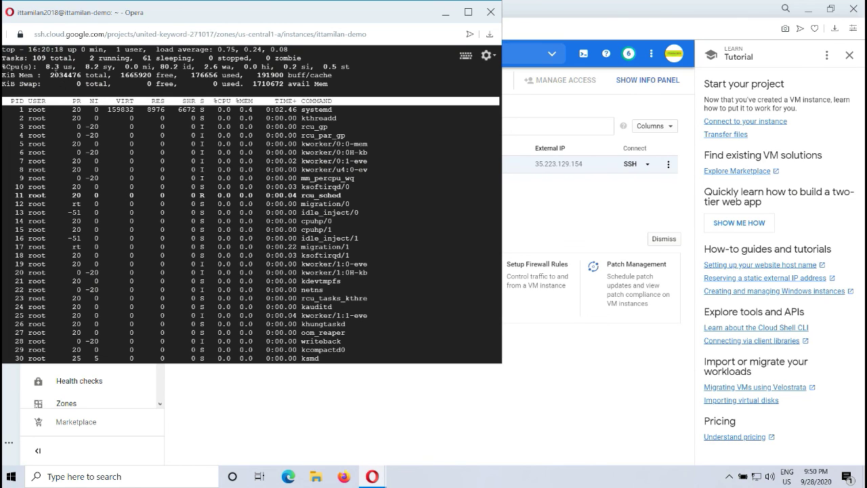
double_click(65, 74)
drag(141, 34, 278, 33)
drag(188, 12, 427, 76)
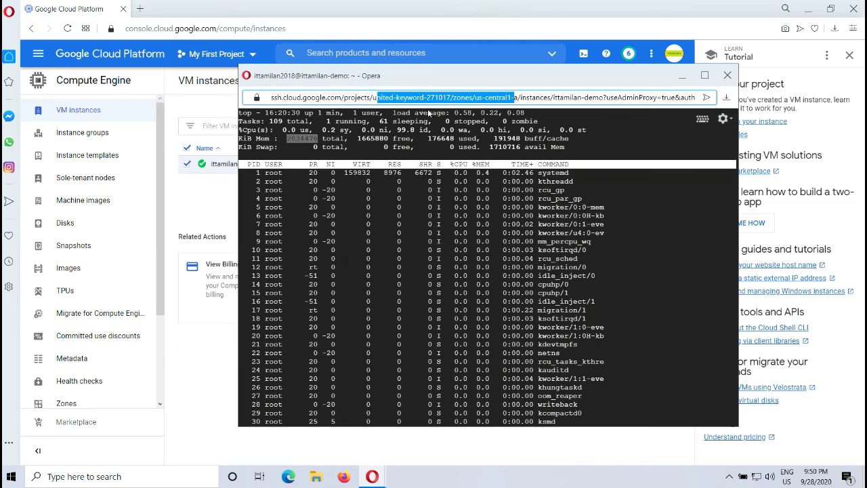
drag(427, 76, 361, 72)
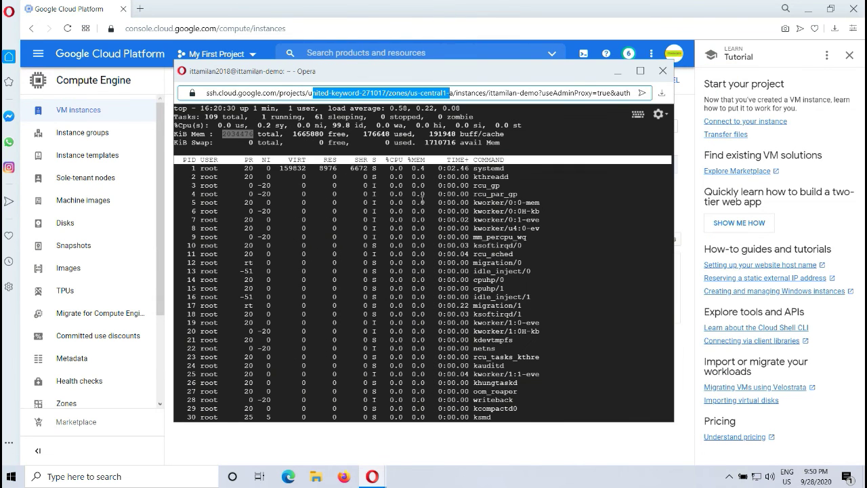